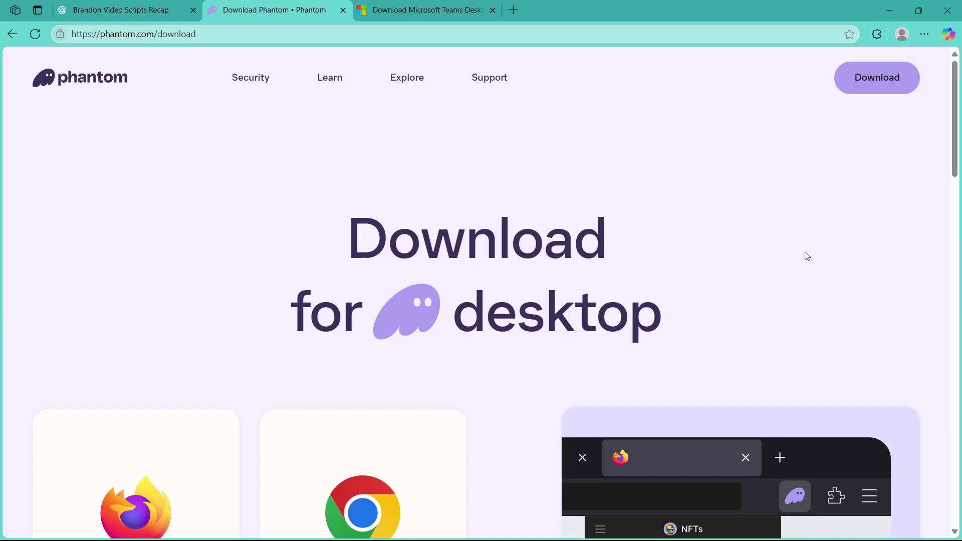
pyautogui.scroll(-2, 801, 243)
pyautogui.scroll(-3, 817, 290)
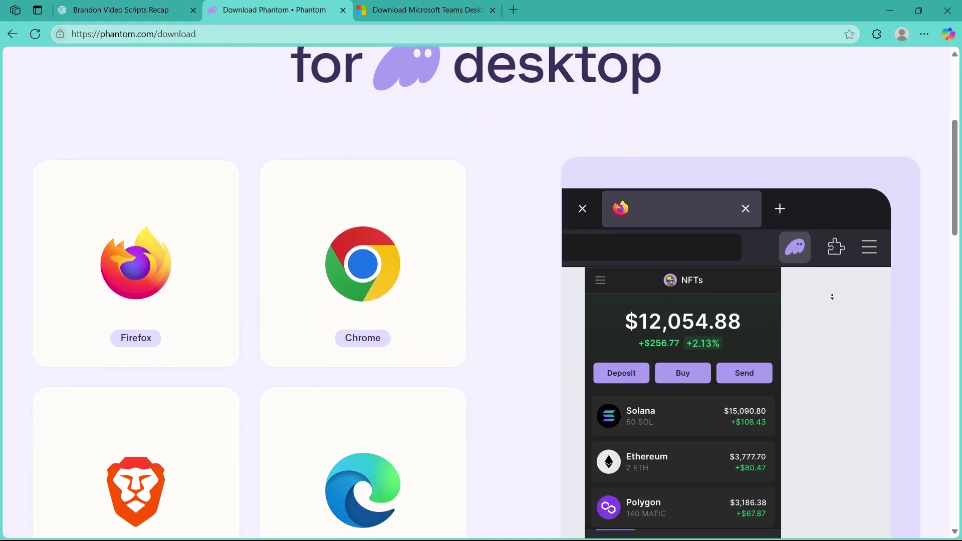
# - Open the Phantom Chrome extension listing in the Chrome Web Store from phantom.com/download
pyautogui.click(355, 275)
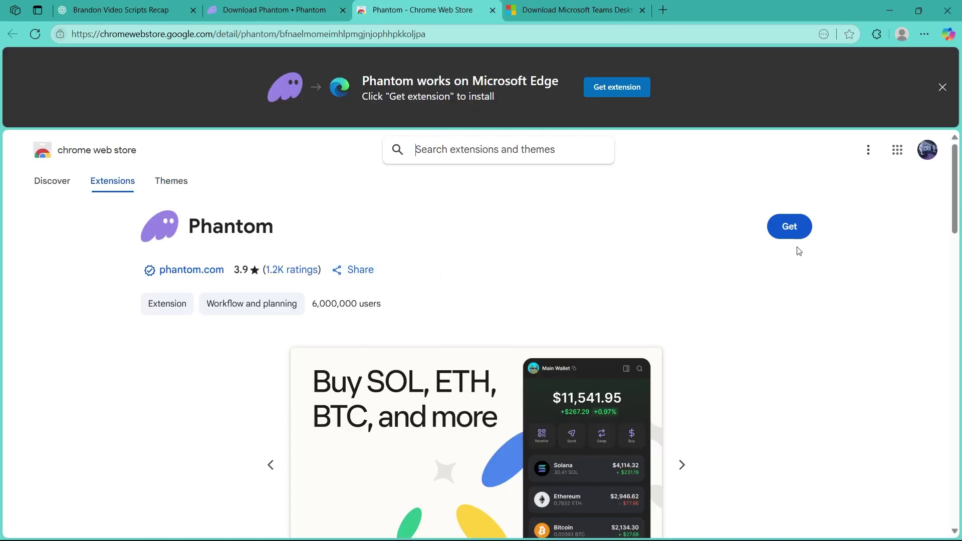
# - Add the Phantom extension to Microsoft Edge from its Chrome Web Store listing
pyautogui.click(794, 233)
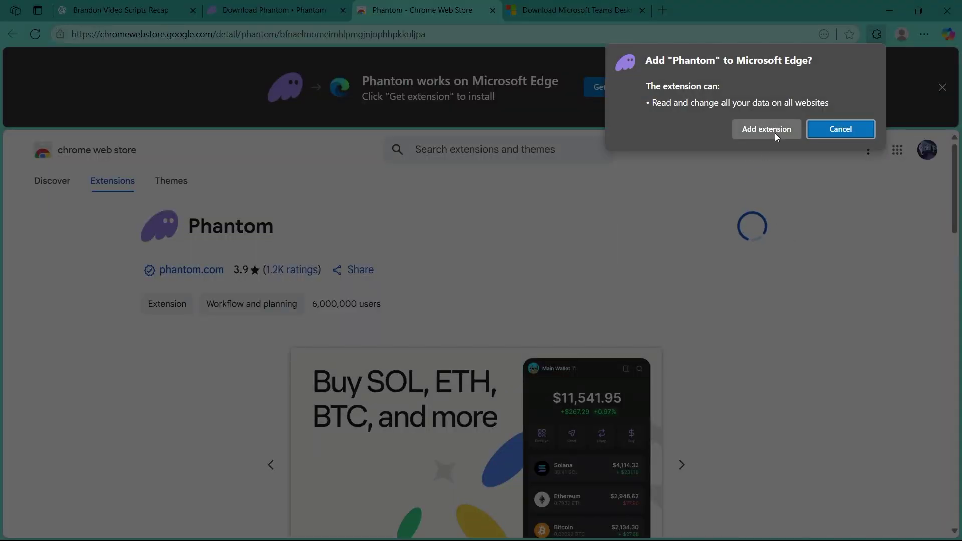
pyautogui.click(776, 134)
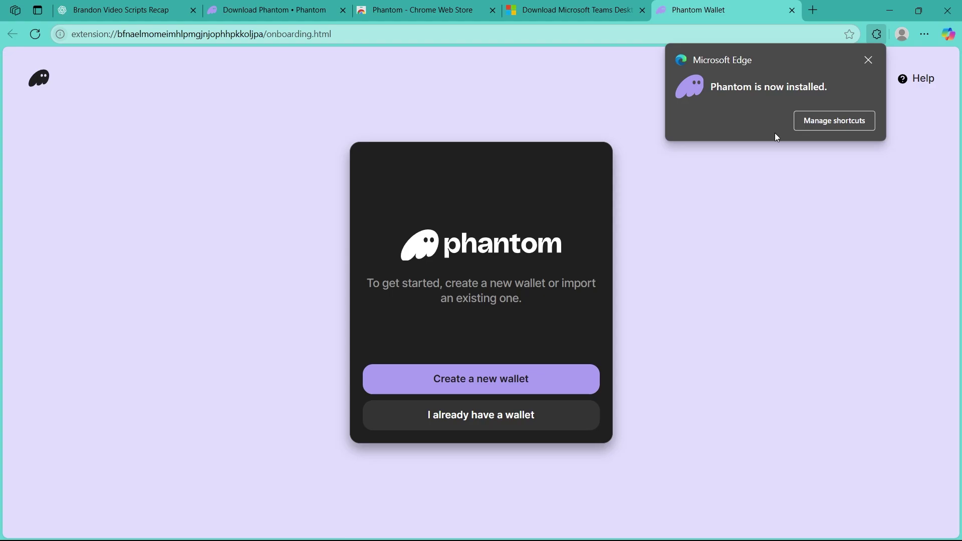
# - Close the 'Phantom is now installed' Edge popup
pyautogui.click(870, 61)
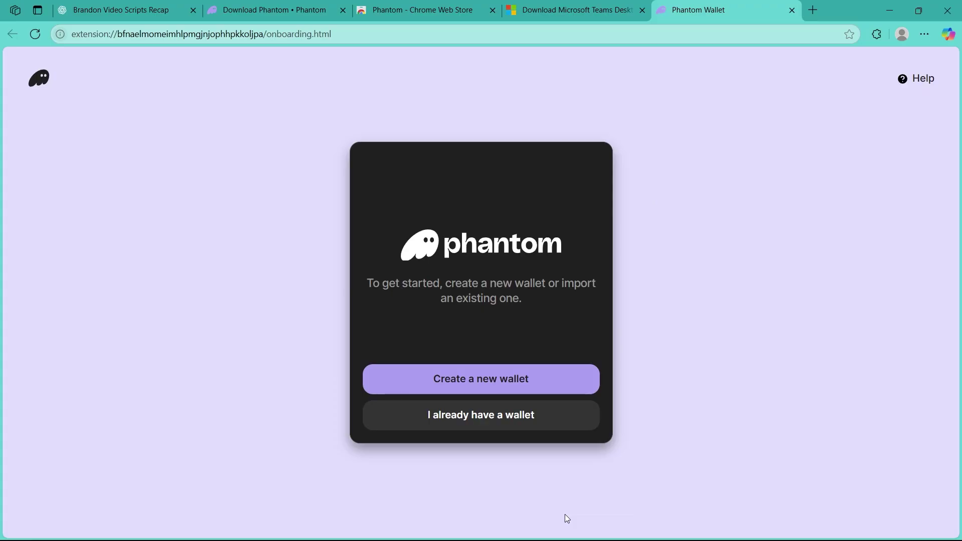